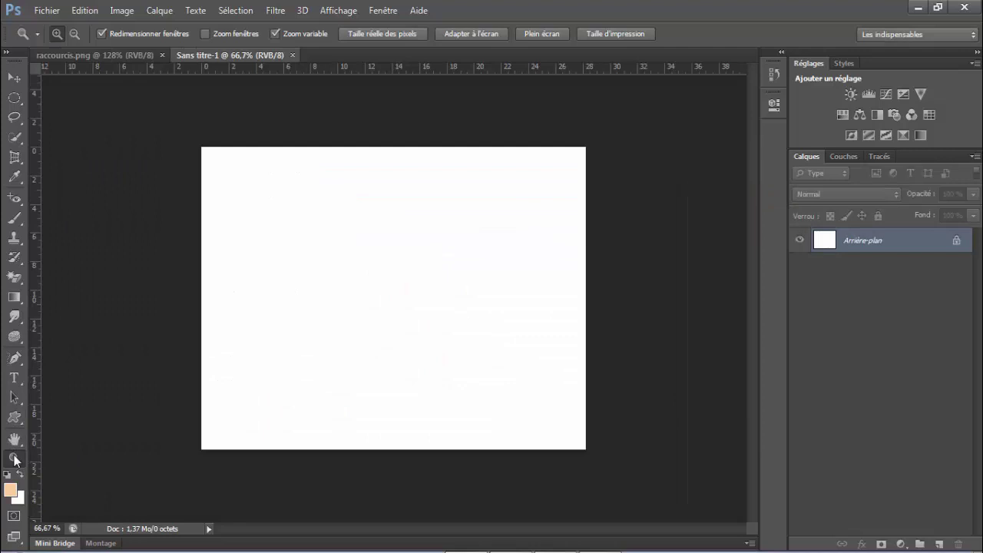
# Fit the canvas to the screen and draw an elliptical head selection about 13 cm wide in the canvas's lower middle
pyautogui.click(455, 35)
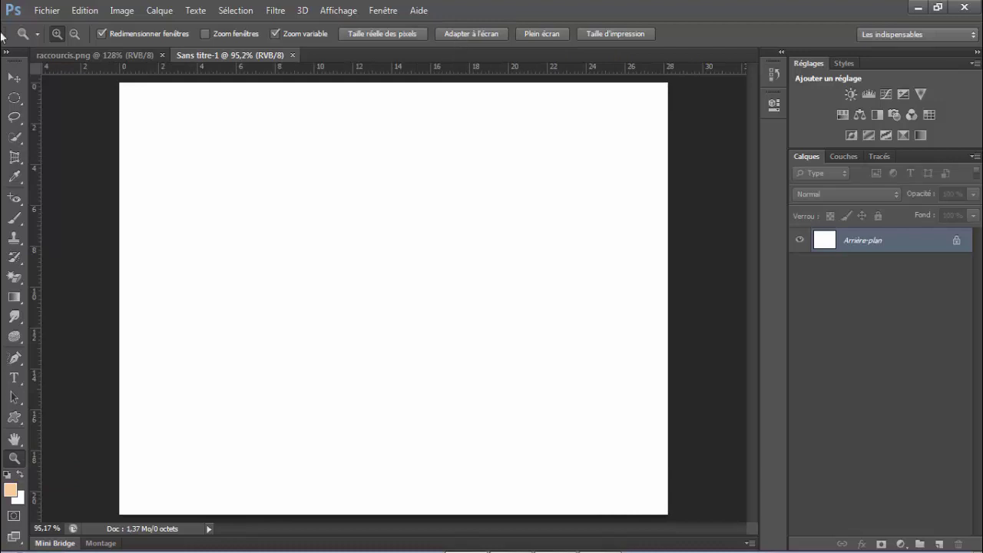
pyautogui.click(16, 99)
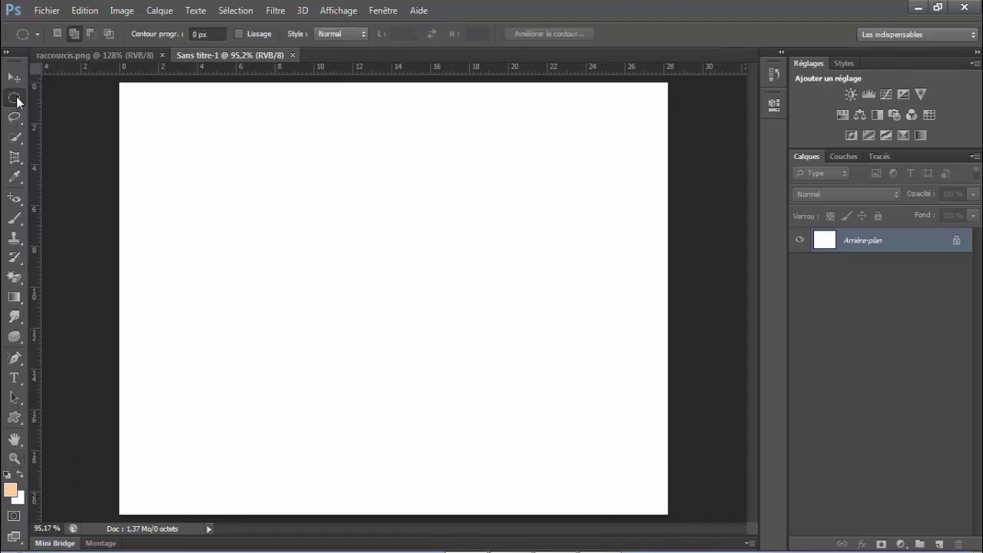
pyautogui.rightClick(16, 100)
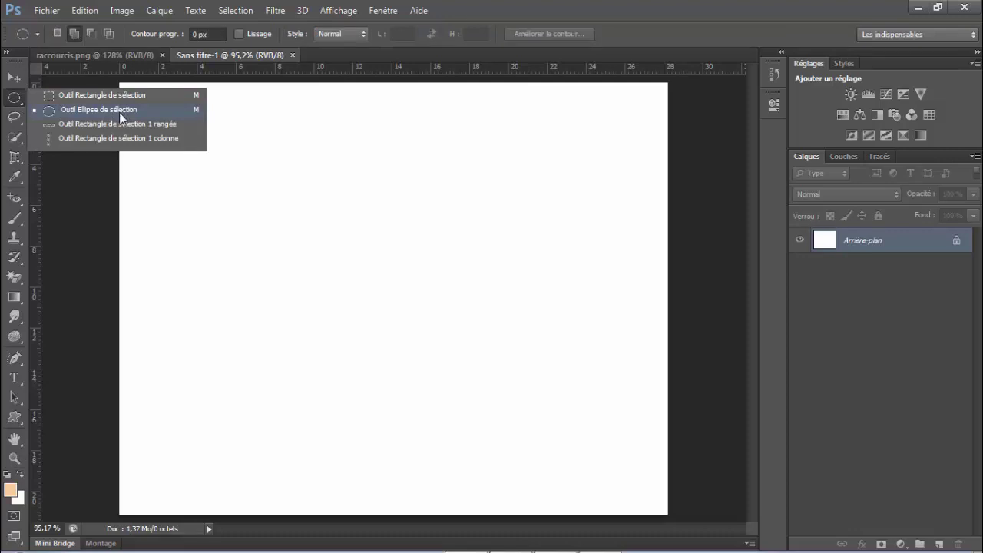
pyautogui.click(566, 4)
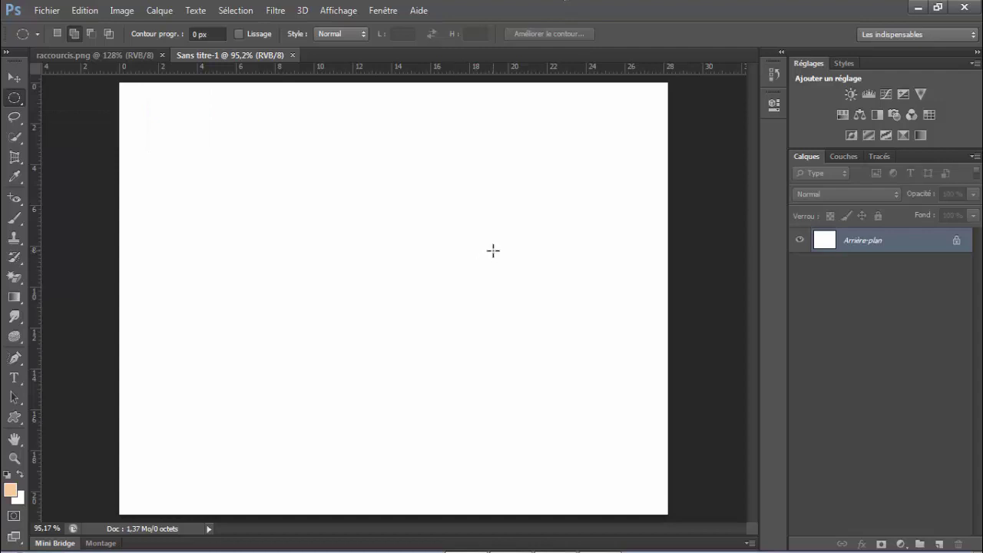
pyautogui.moveTo(507, 235); pyautogui.dragTo(257, 450)
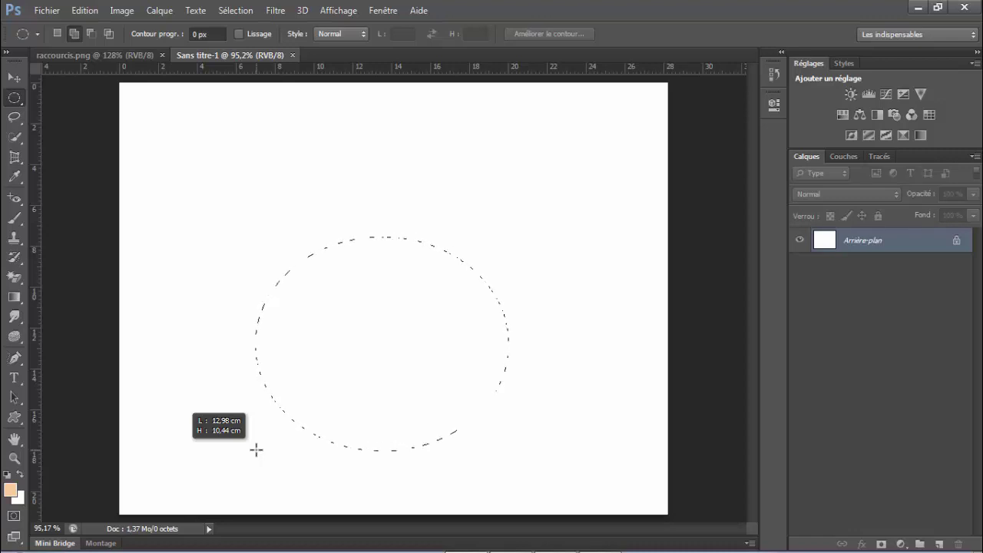
pyautogui.press('space')
pyautogui.moveTo(257, 450); pyautogui.dragTo(261, 475)
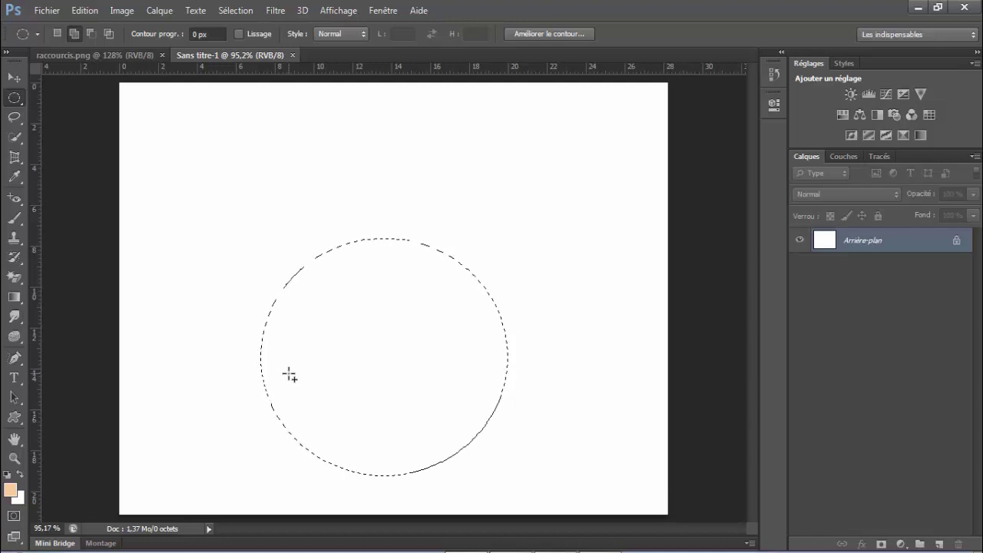
# Add two elliptical ears to the head selection: right about 7.1 by 9 cm, left about 4.6 by 9.6 cm
pyautogui.click(74, 34)
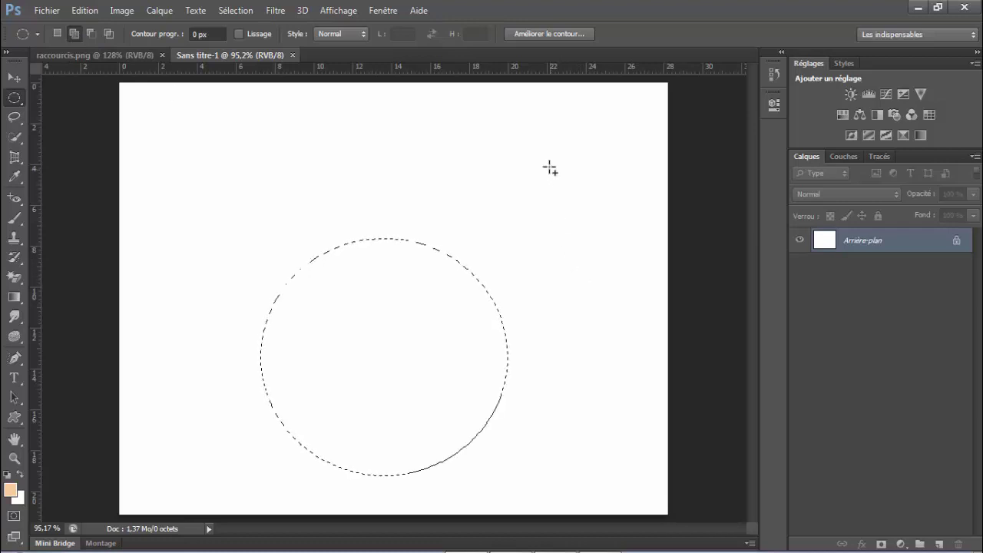
pyautogui.moveTo(558, 165); pyautogui.dragTo(424, 348)
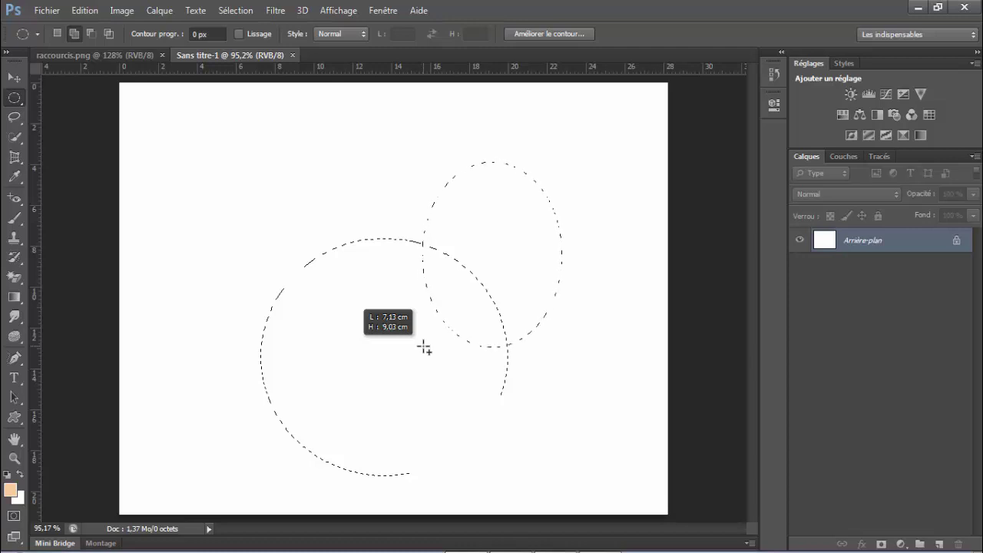
pyautogui.moveTo(424, 349); pyautogui.dragTo(461, 334)
pyautogui.press('space')
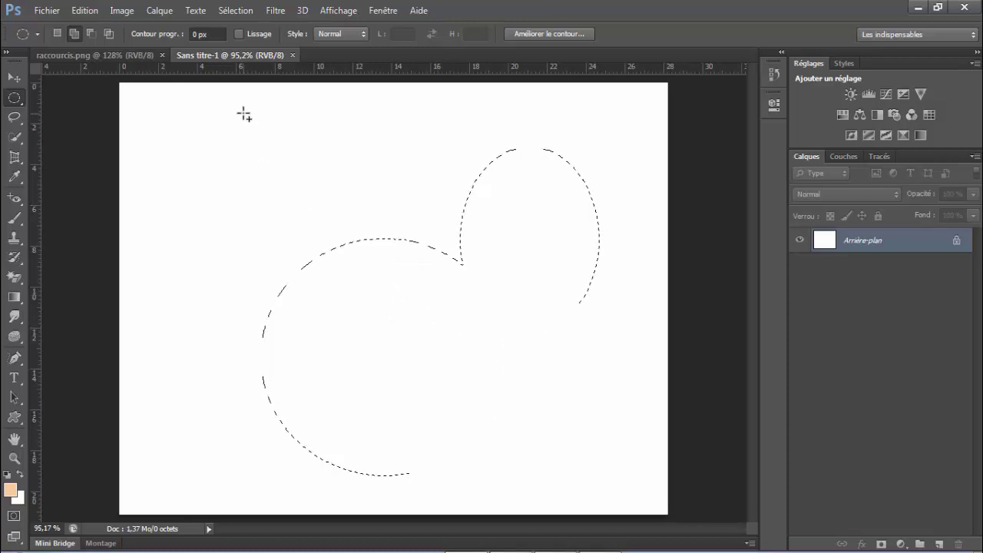
pyautogui.moveTo(235, 127); pyautogui.dragTo(156, 309)
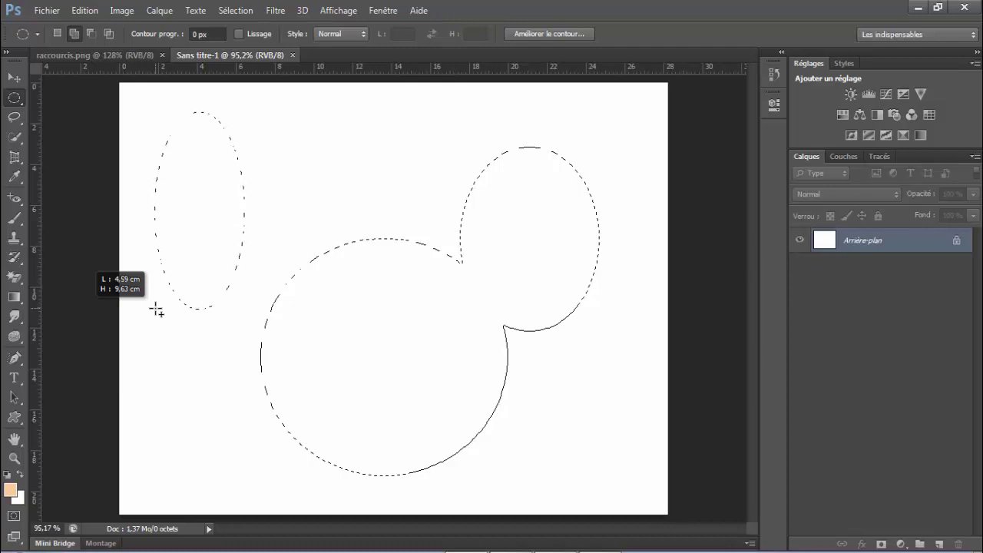
pyautogui.moveTo(156, 310); pyautogui.dragTo(221, 317)
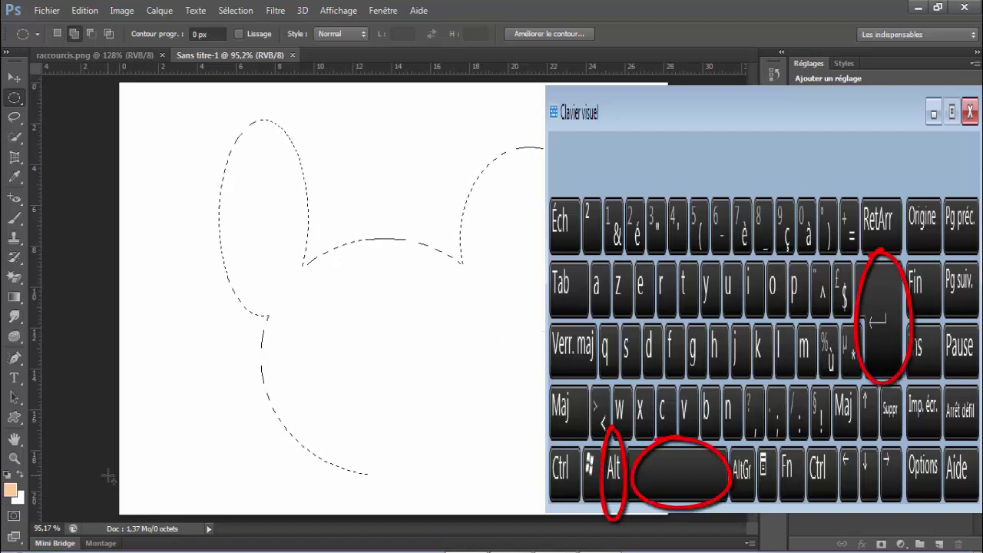
# Fill the combined head and ears selection with the peach foreground colour and deselect it
pyautogui.hotkey('alt', 'BackSpace')
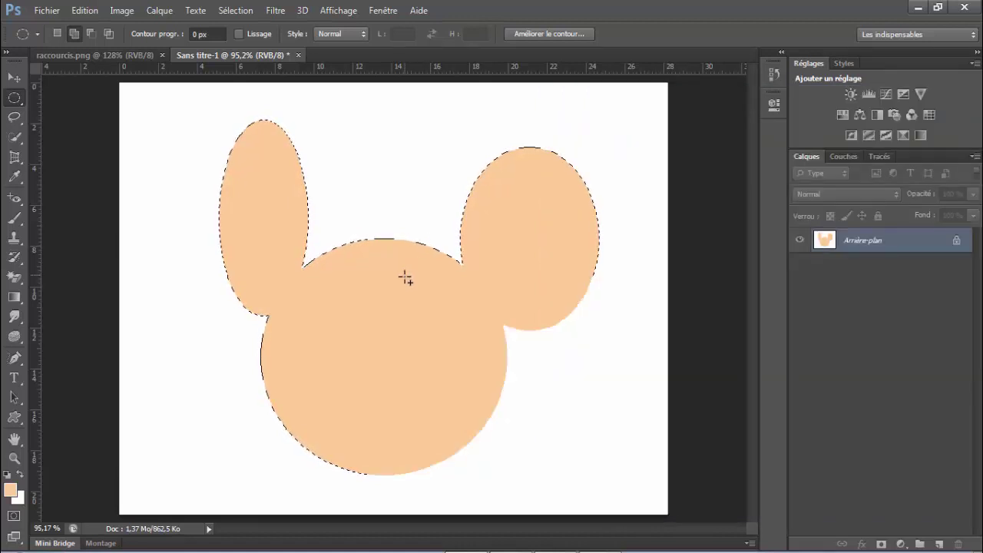
pyautogui.hotkey('ctrl', 'd')
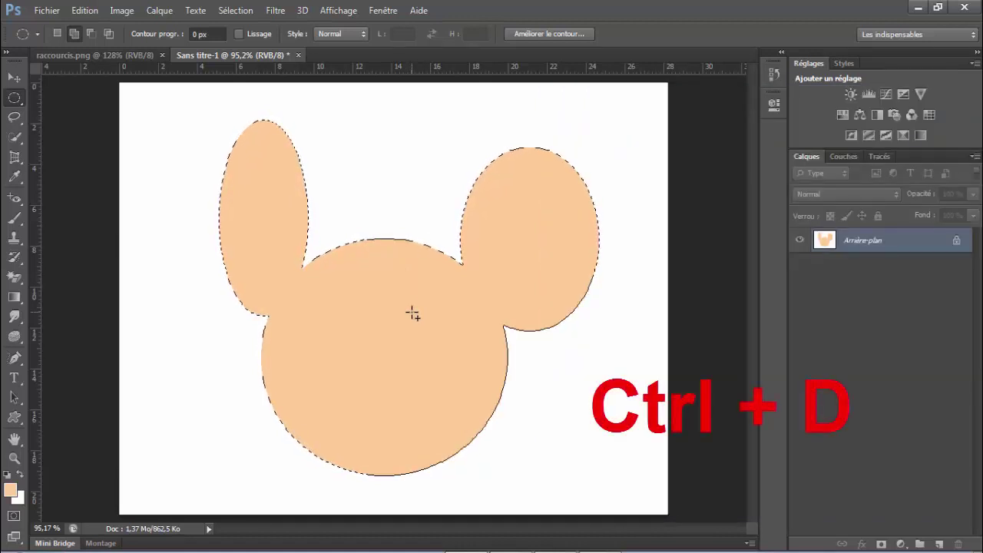
pyautogui.hotkey('ctrl', 'd')
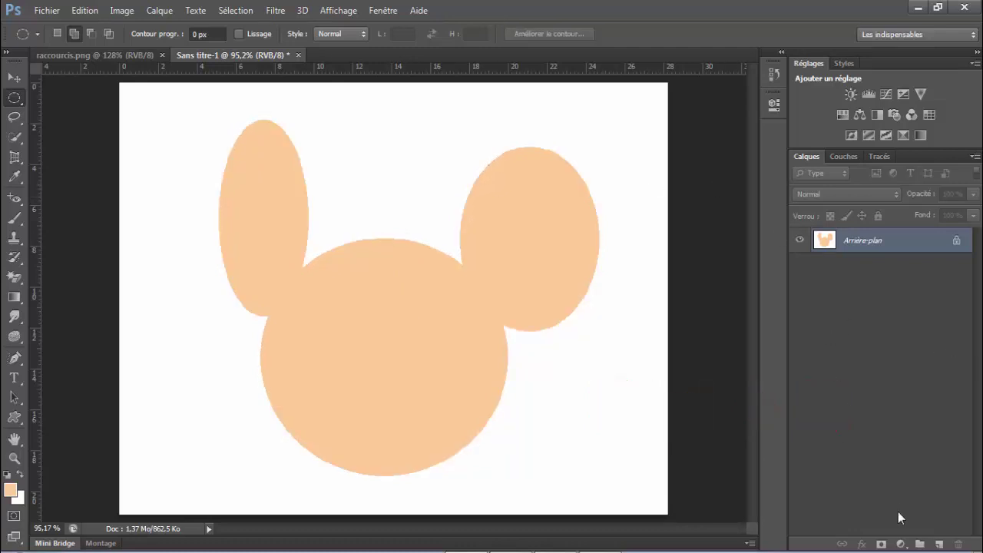
# Create a new layer and draw a tall elliptical selection for the eye on the right side of the head
pyautogui.click(939, 544)
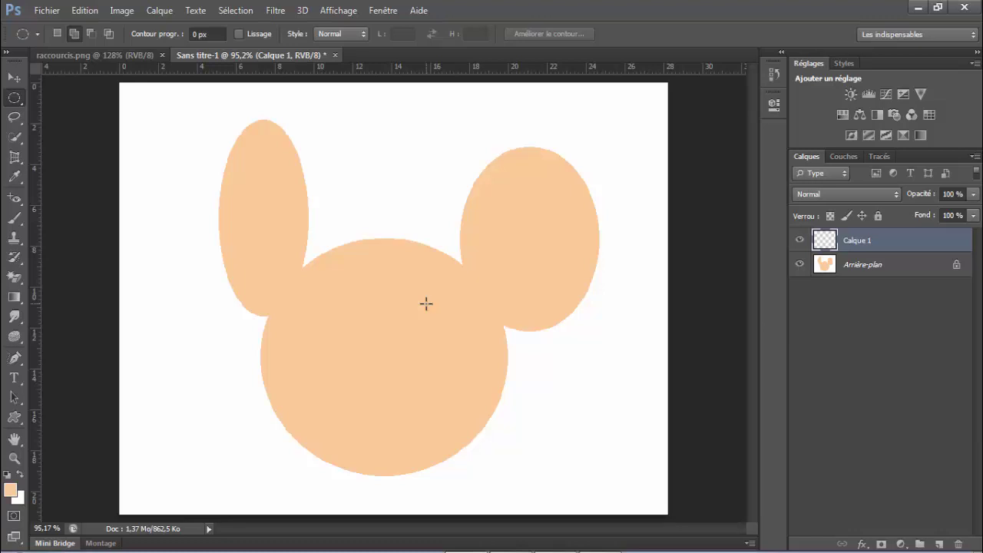
pyautogui.click(10, 99)
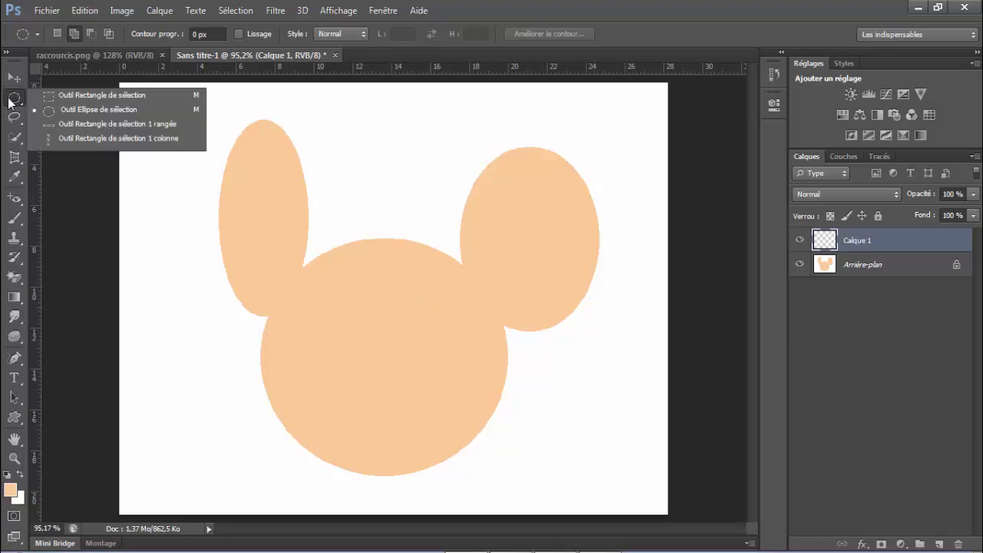
pyautogui.click(98, 111)
pyautogui.moveTo(449, 303); pyautogui.dragTo(414, 373)
pyautogui.press('space')
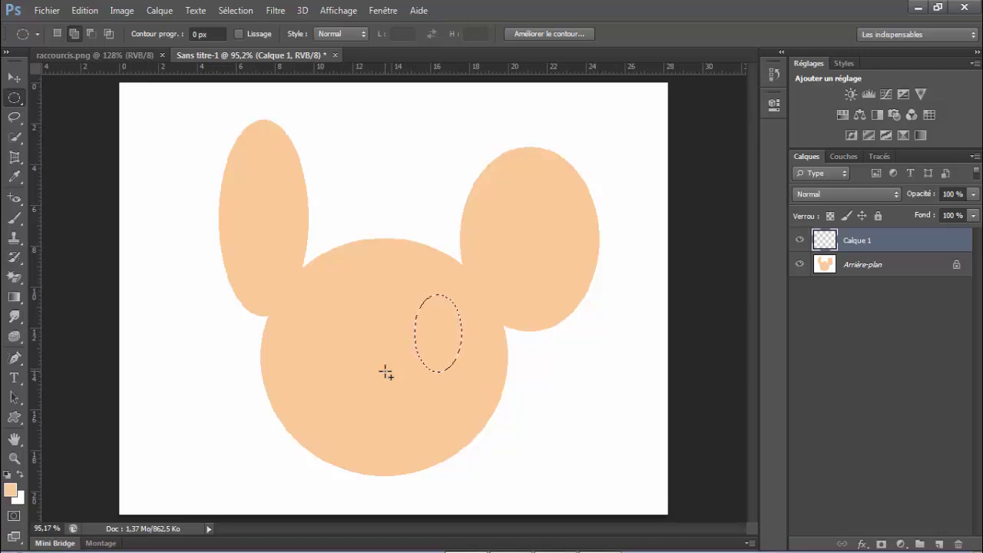
# Confirm white (ffffff) as the background colour, fill the eye selection with it and deselect
pyautogui.click(21, 498)
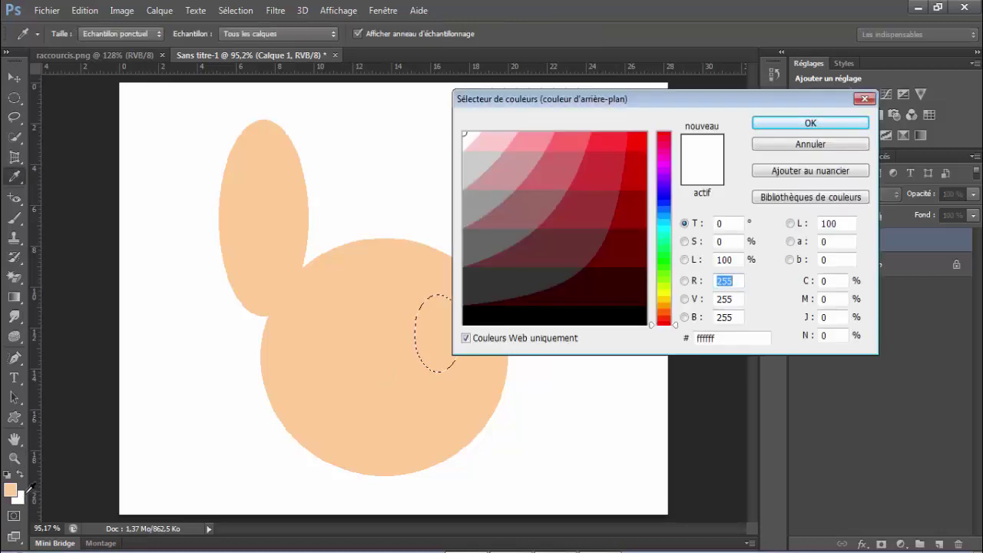
pyautogui.click(815, 123)
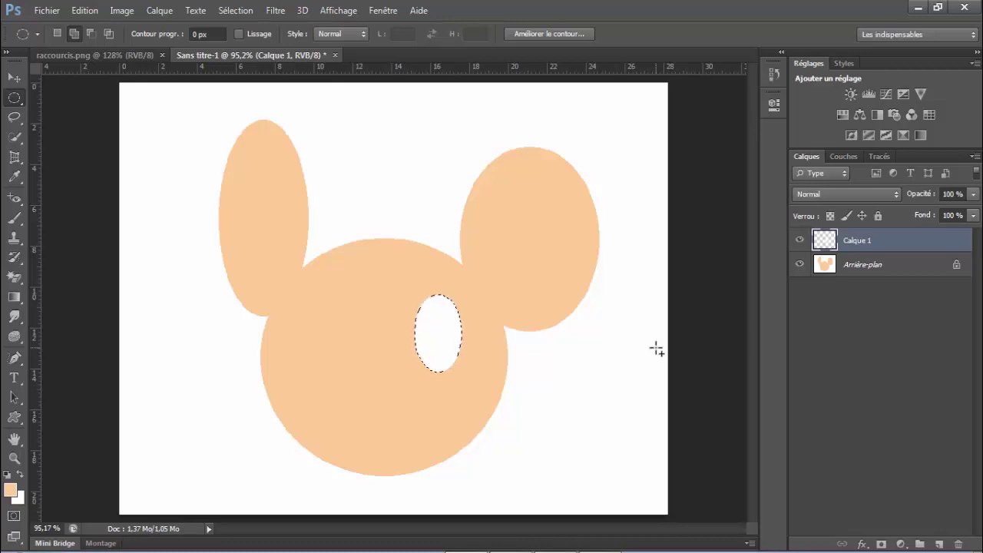
pyautogui.hotkey('ctrl', 'd')
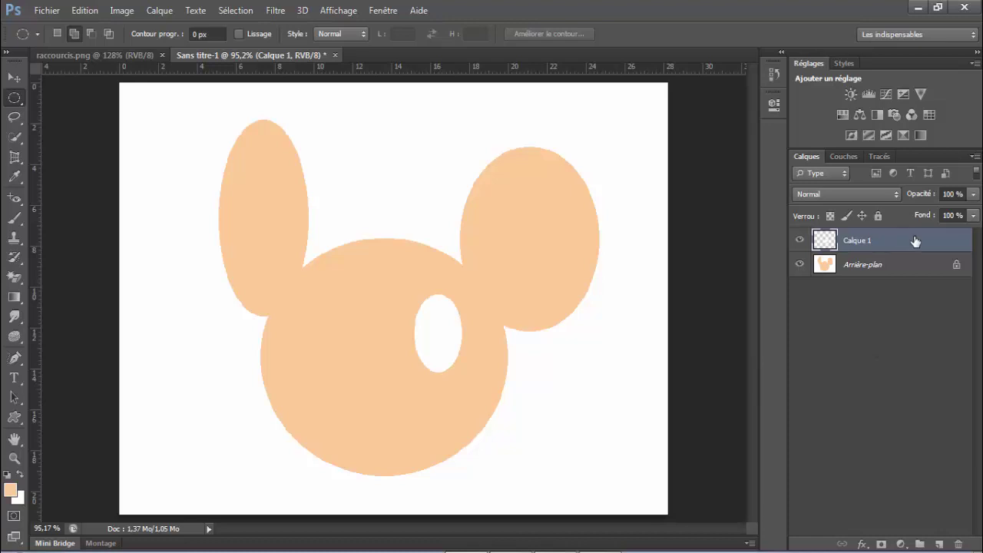
# Duplicate the eye layer Calque 1 and move the copy to the left side of the head as the second eye
pyautogui.moveTo(915, 241)
pyautogui.mouseDown()
pyautogui.moveTo(914, 438)
pyautogui.moveTo(940, 543)
pyautogui.mouseUp()
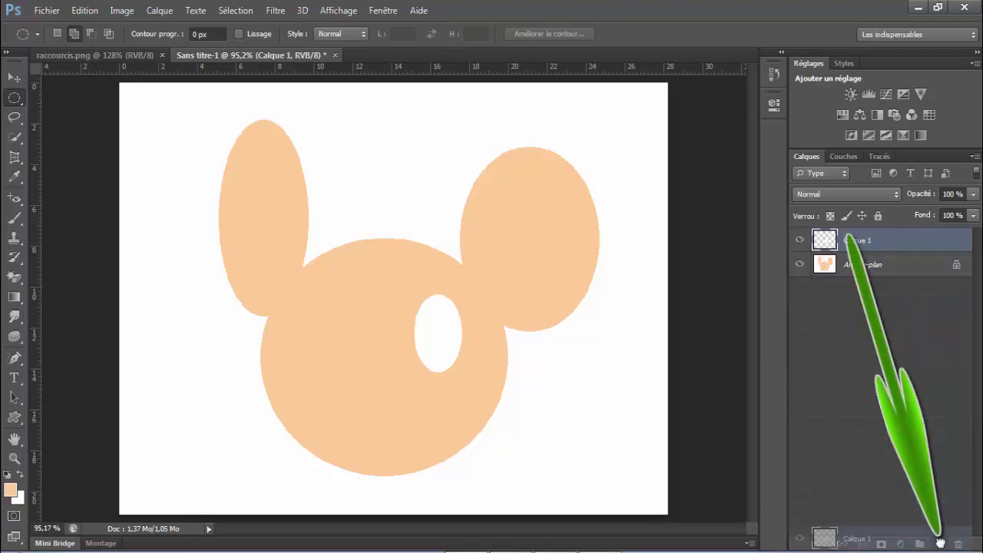
pyautogui.moveTo(940, 543); pyautogui.dragTo(940, 543)
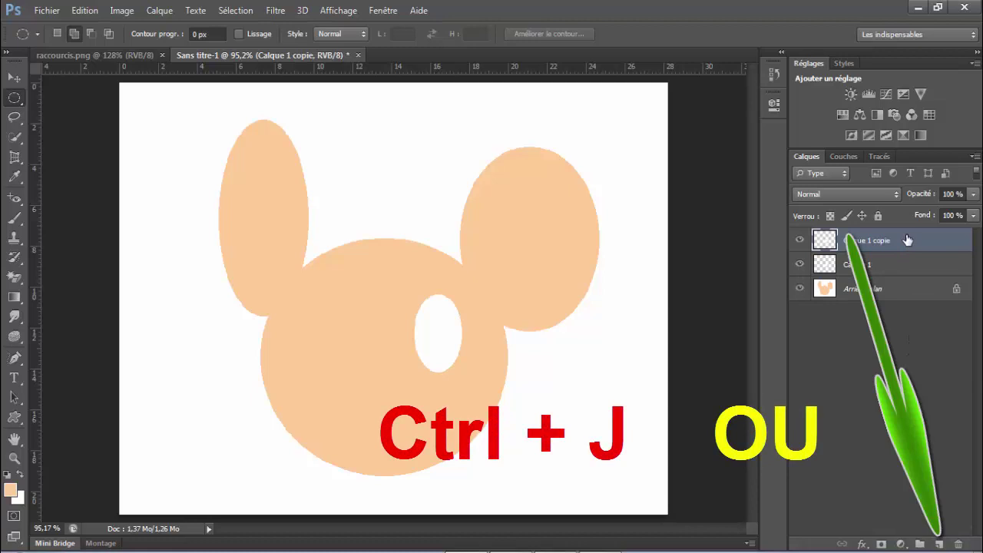
pyautogui.click(17, 76)
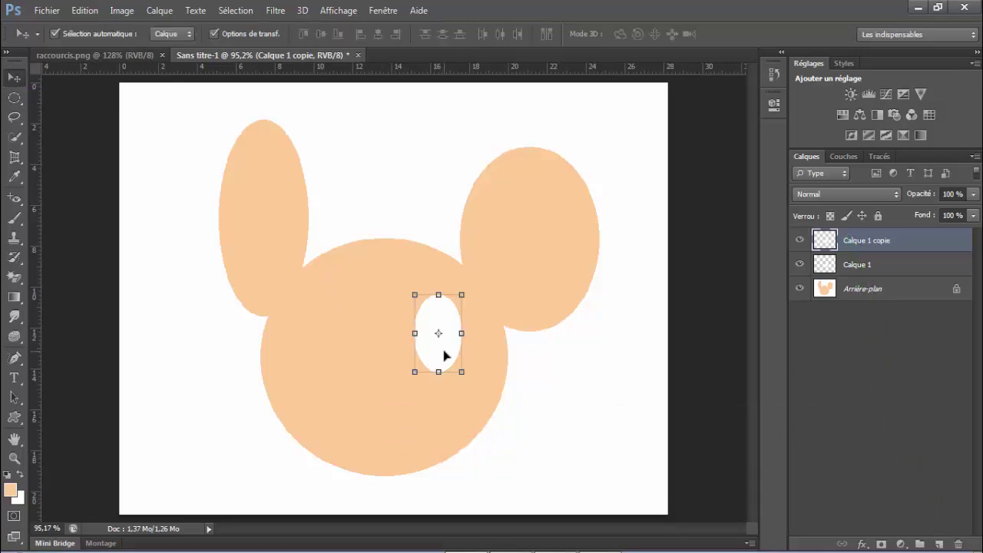
pyautogui.moveTo(444, 352); pyautogui.dragTo(329, 358)
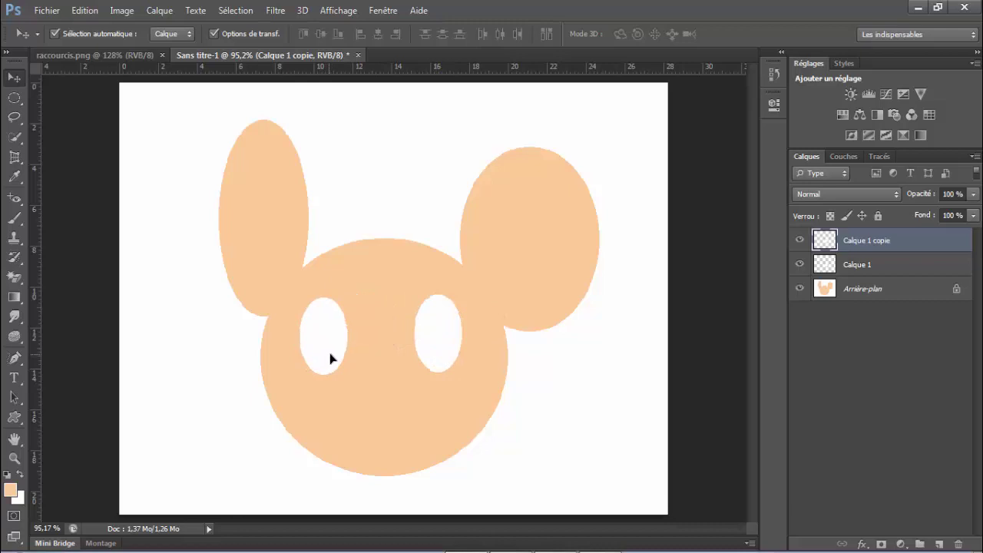
pyautogui.click(14, 97)
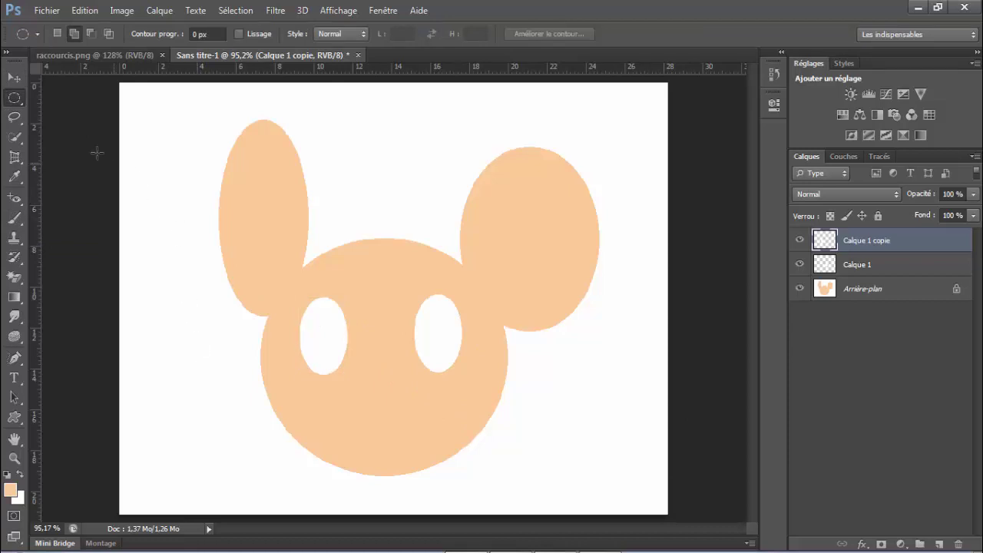
pyautogui.rightClick(13, 98)
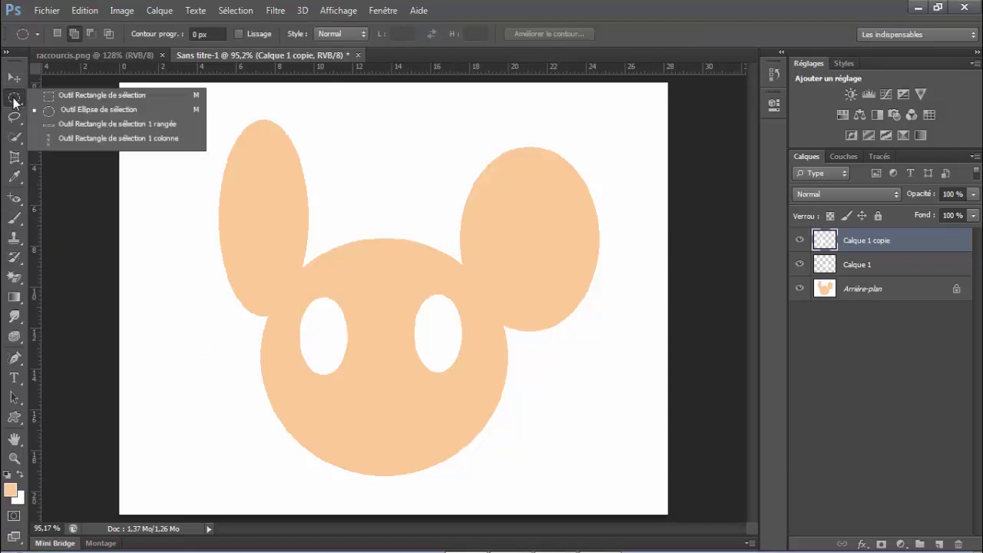
pyautogui.click(48, 109)
pyautogui.moveTo(446, 338); pyautogui.dragTo(434, 375)
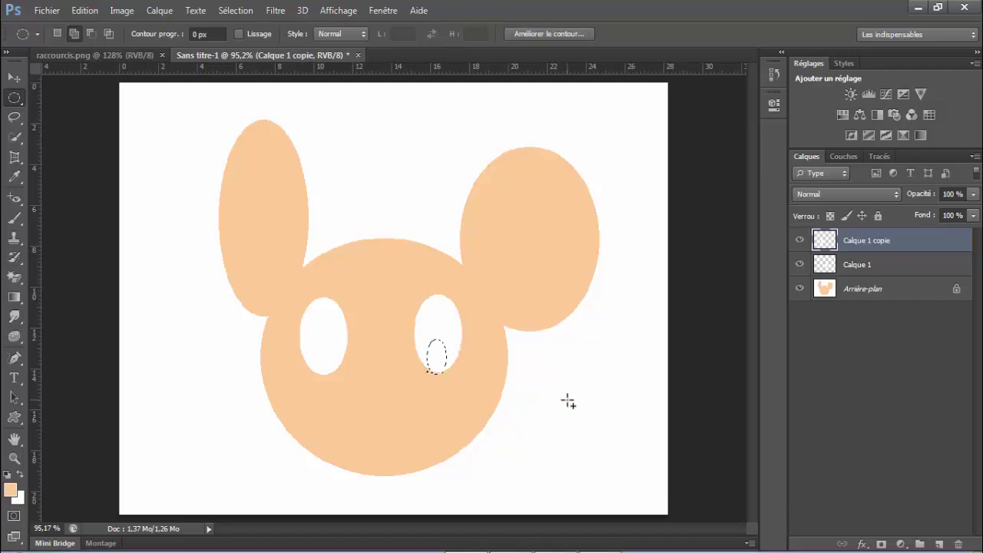
pyautogui.click(768, 77)
pyautogui.click(752, 126)
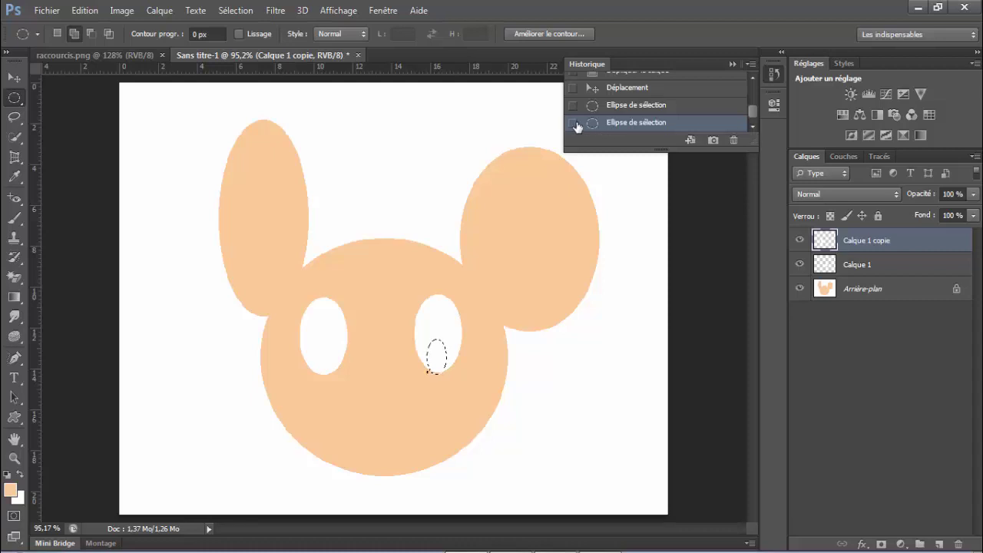
pyautogui.click(733, 141)
pyautogui.click(444, 222)
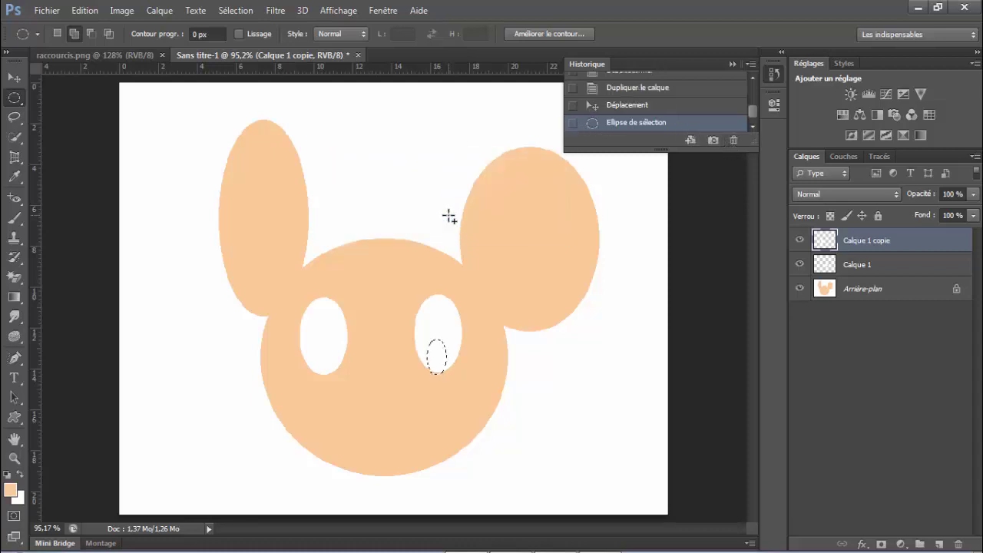
pyautogui.click(573, 123)
pyautogui.click(733, 141)
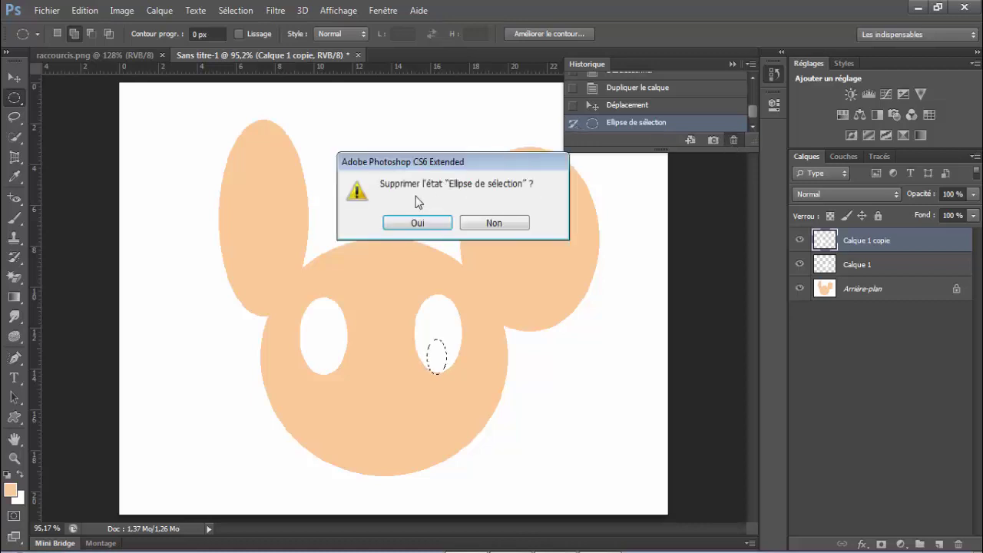
pyautogui.click(421, 223)
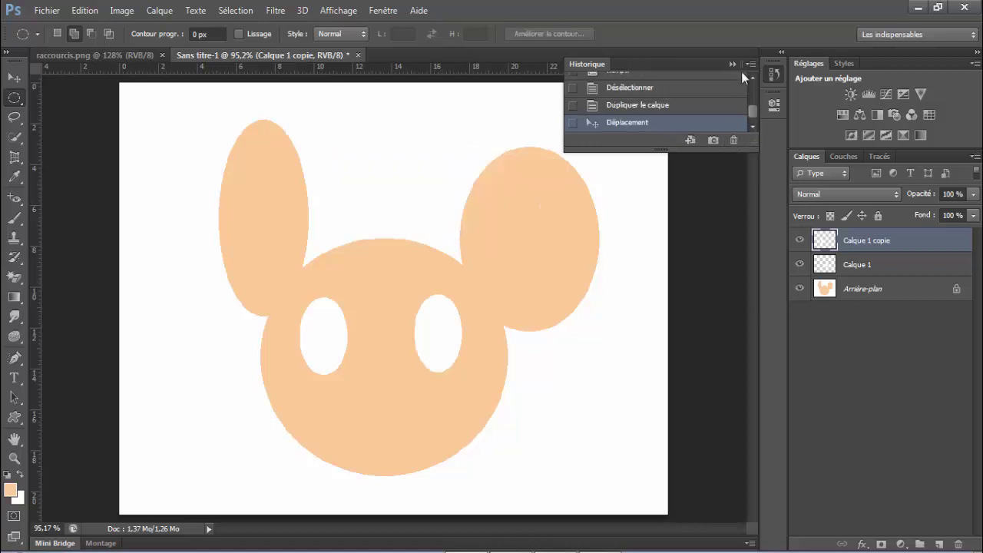
pyautogui.click(733, 65)
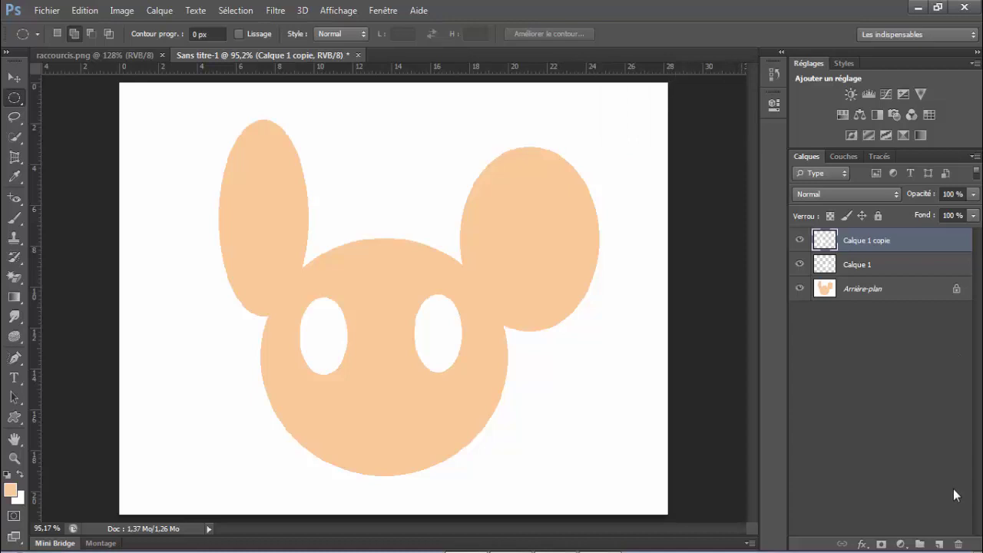
# Create a new layer and draw an elliptical pupil selection about 1.3 by 1.8 cm in the lower part of the right eye
pyautogui.click(939, 544)
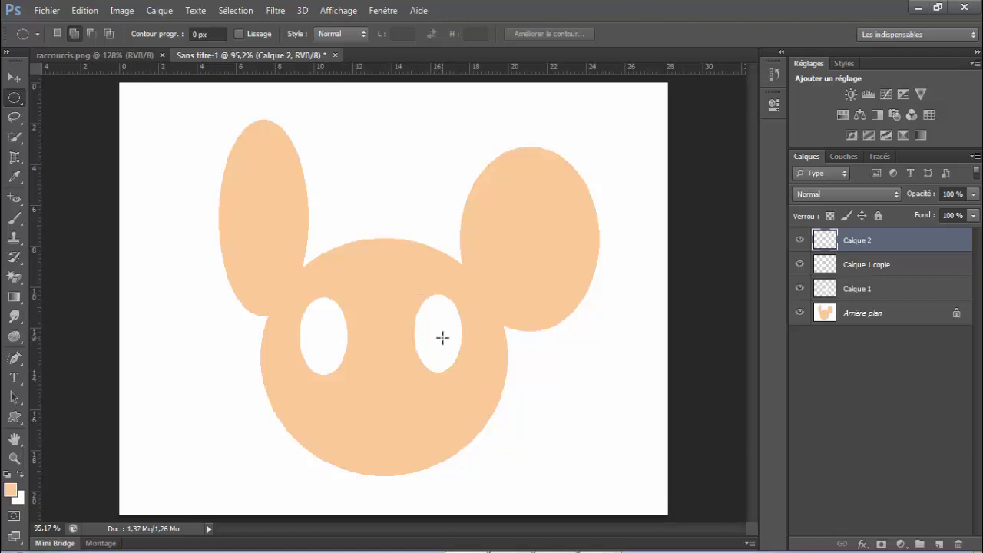
pyautogui.moveTo(443, 342); pyautogui.dragTo(425, 373)
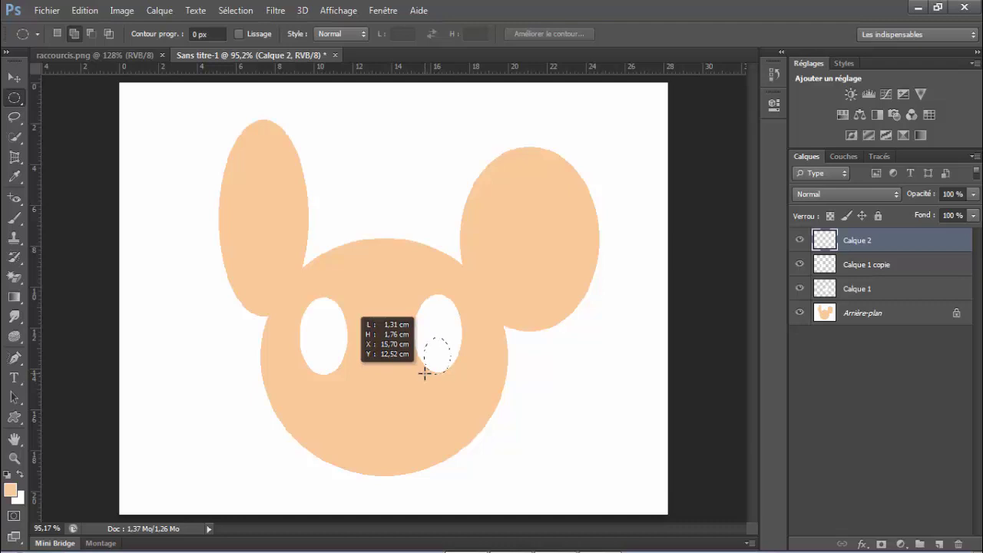
pyautogui.moveTo(425, 373); pyautogui.dragTo(426, 373)
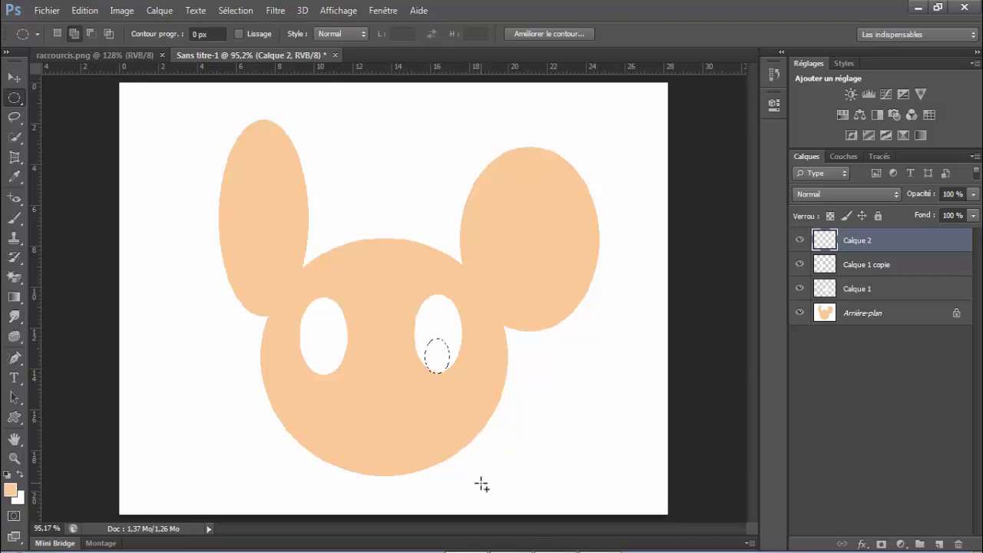
# Set the background colour to black (000000), fill the pupil selection in the right eye with it and deselect
pyautogui.click(19, 498)
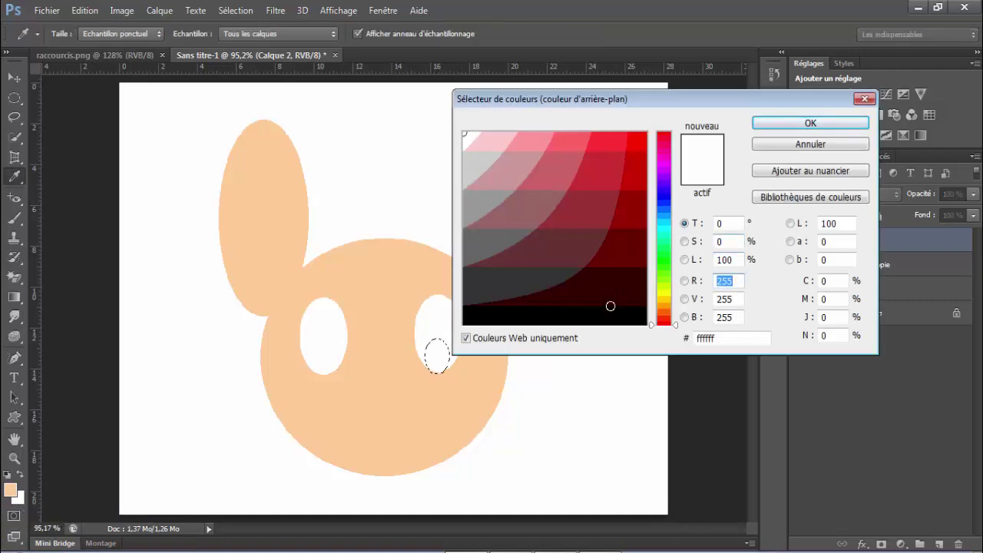
pyautogui.click(610, 316)
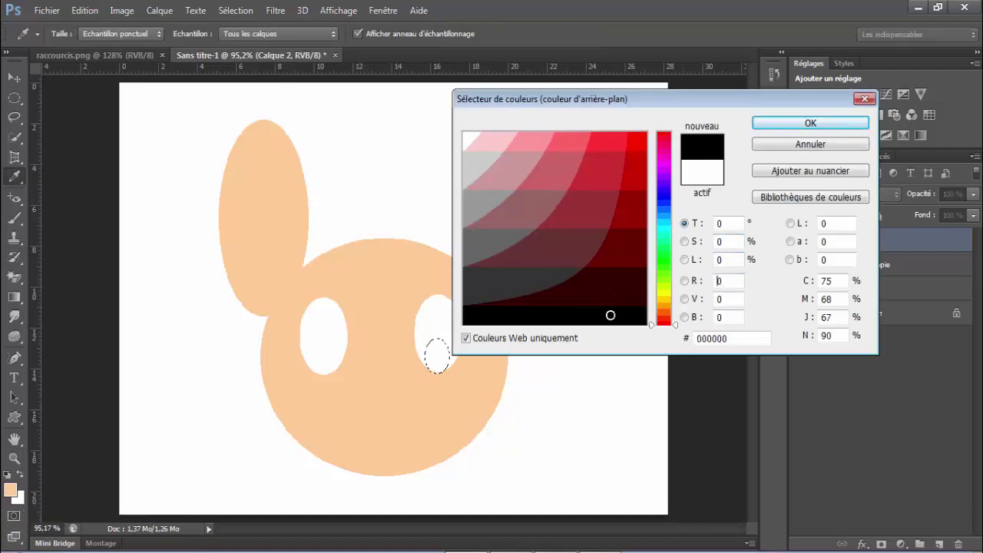
pyautogui.click(795, 125)
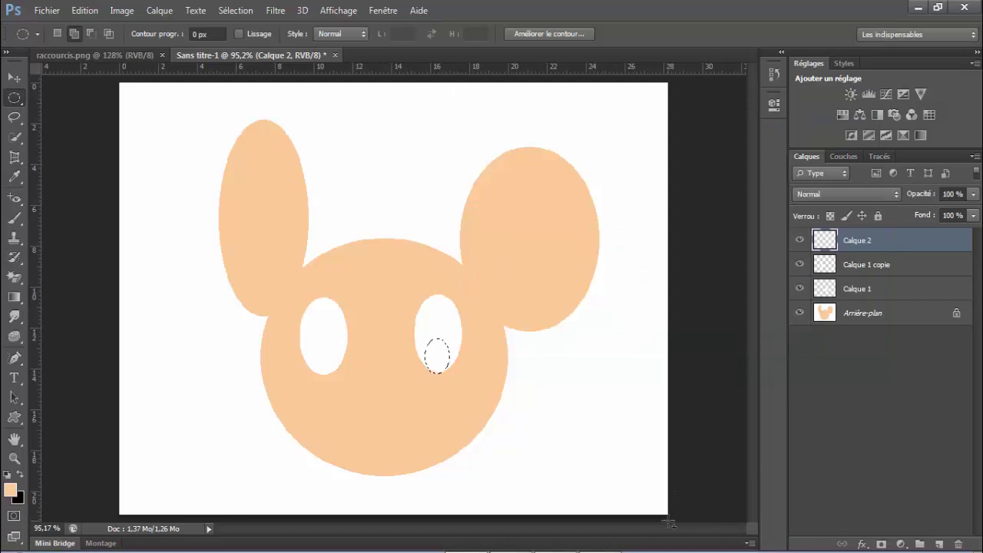
pyautogui.hotkey('ctrl', 'BackSpace')
pyautogui.hotkey('ctrl', 'd')
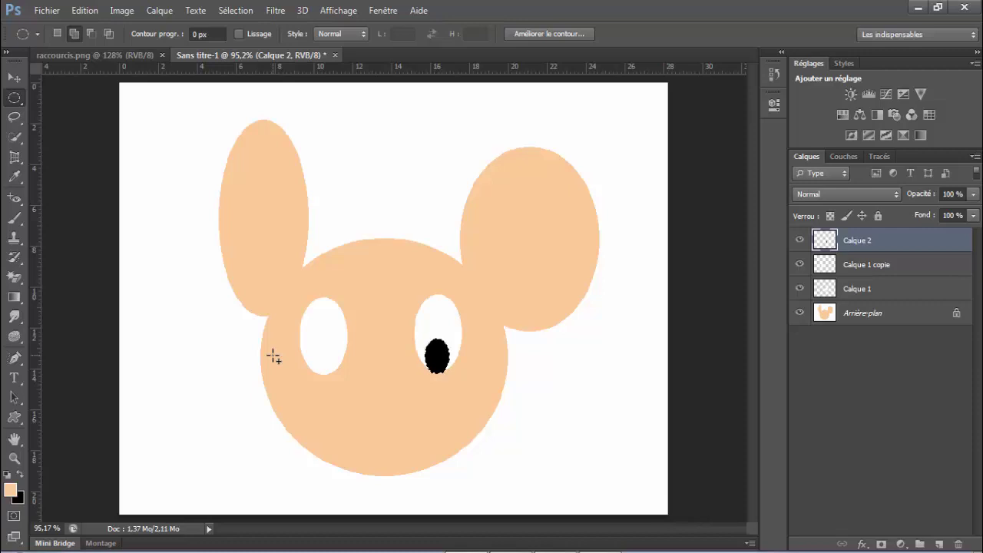
pyautogui.hotkey('ctrl', 'd')
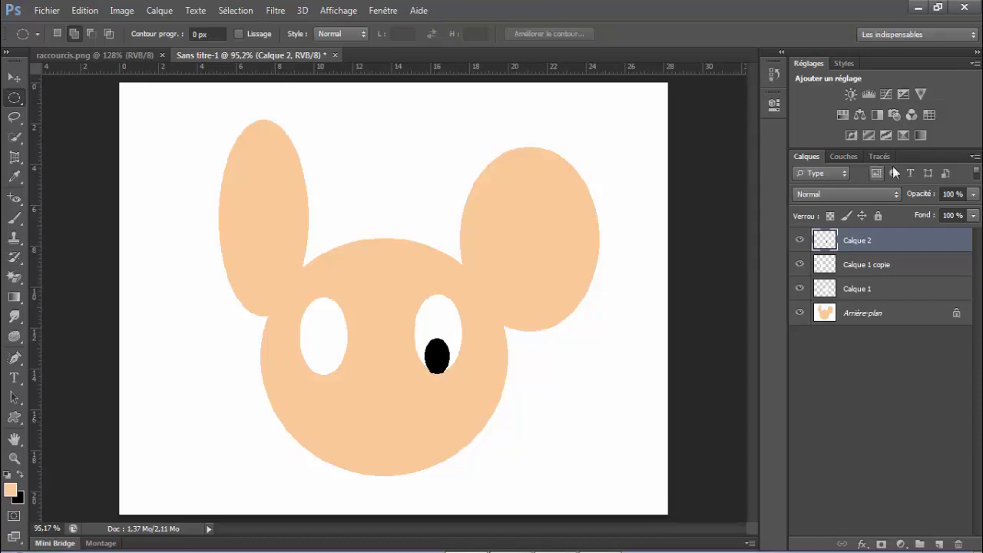
# Duplicate the pupil layer Calque 2 and move the copy into the lower part of the left eye
pyautogui.moveTo(927, 239); pyautogui.dragTo(940, 544)
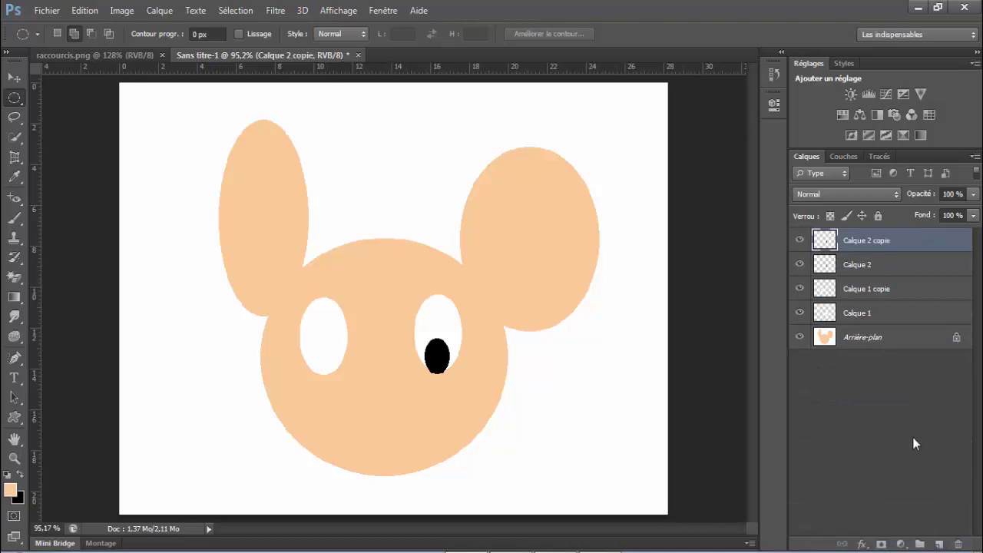
pyautogui.click(16, 79)
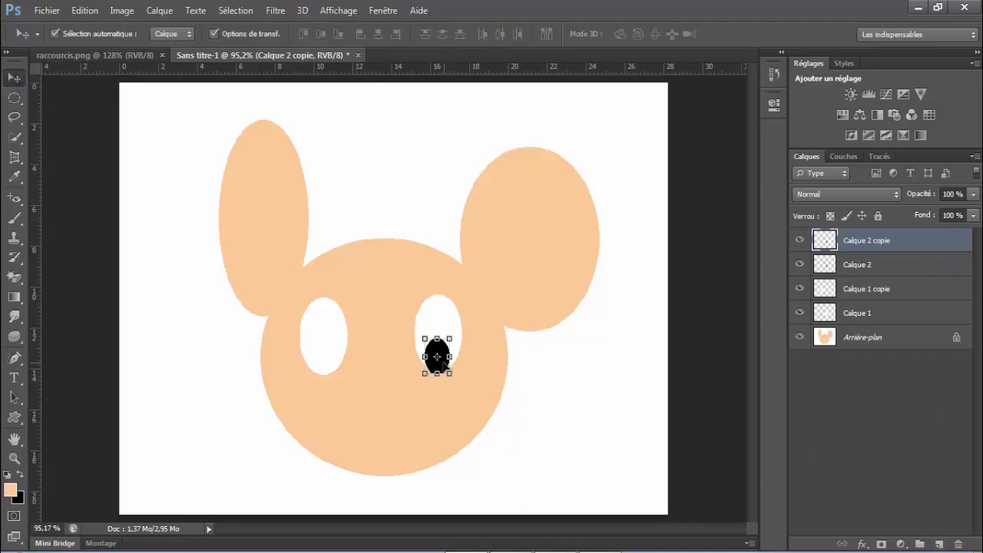
pyautogui.moveTo(443, 350); pyautogui.dragTo(335, 353)
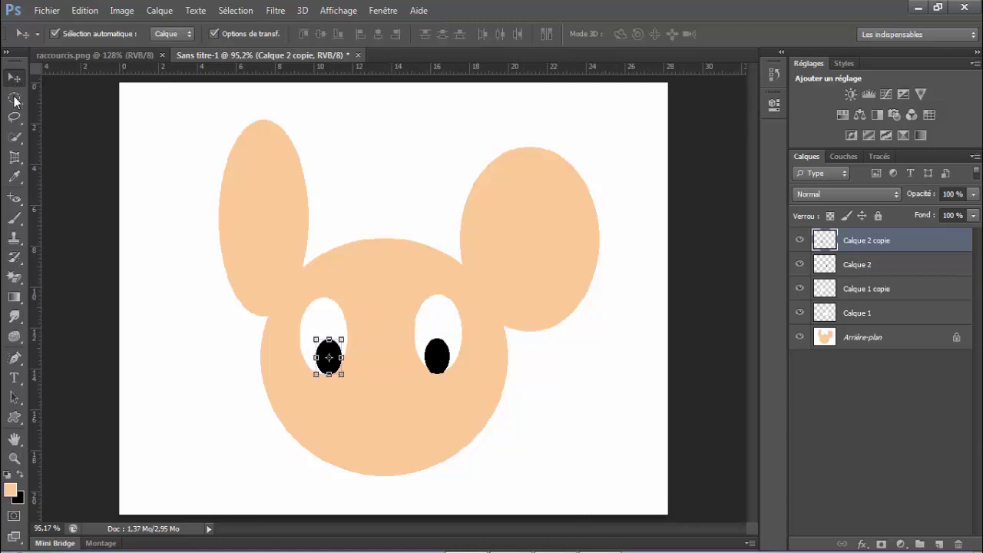
# On a new layer, draw a horizontal elliptical nose selection about 2.75 by 1.6 cm between and below the eyes, fill it with black and deselect
pyautogui.click(15, 98)
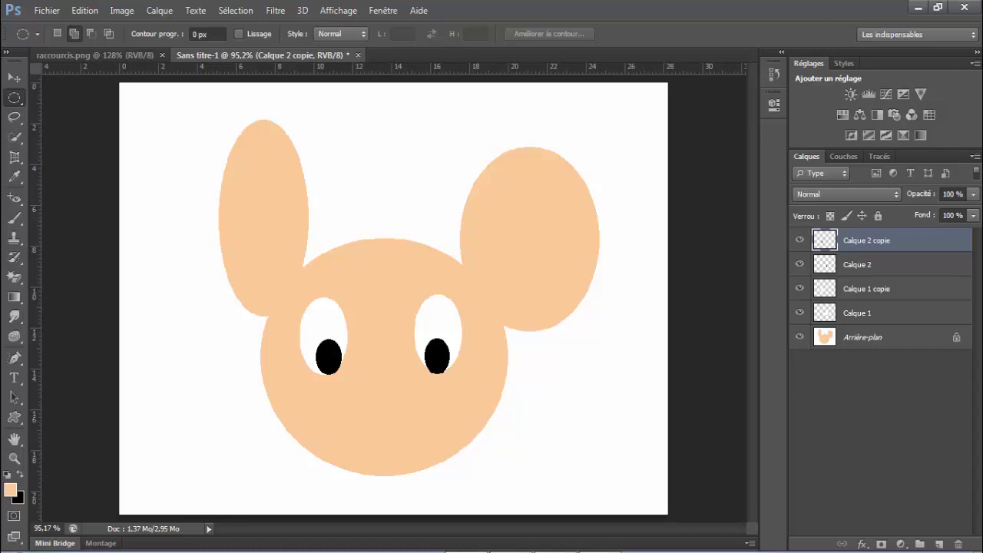
pyautogui.click(939, 544)
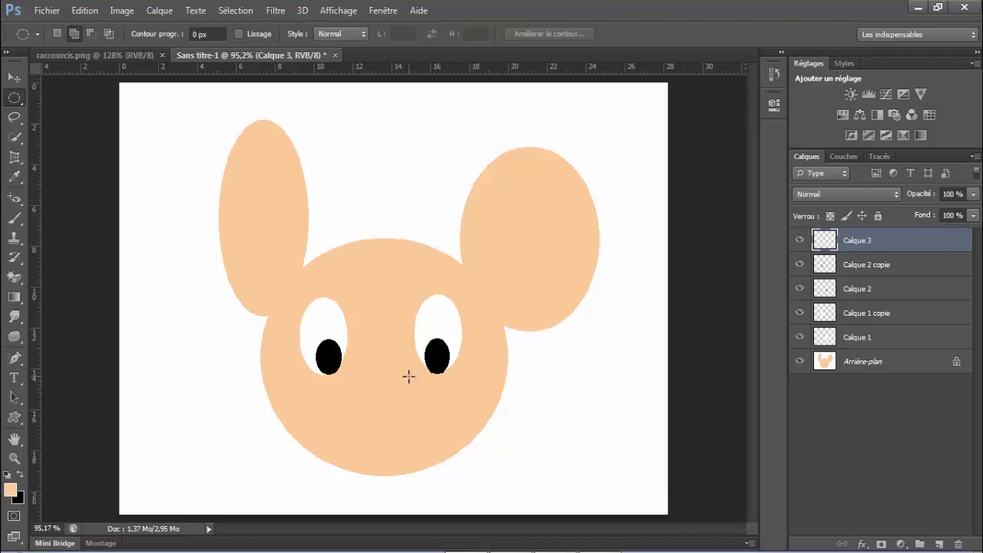
pyautogui.moveTo(402, 388); pyautogui.dragTo(351, 420)
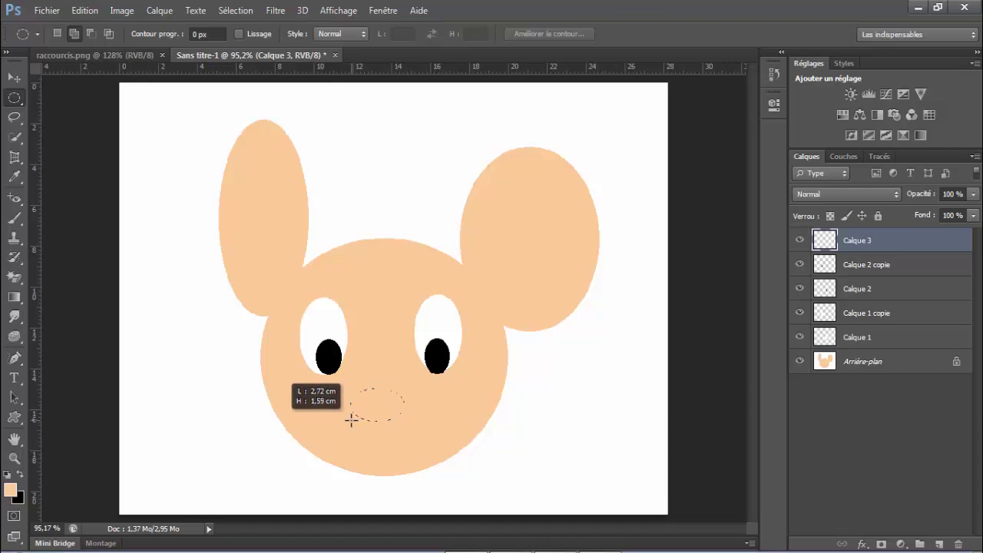
pyautogui.moveTo(351, 420); pyautogui.dragTo(355, 411)
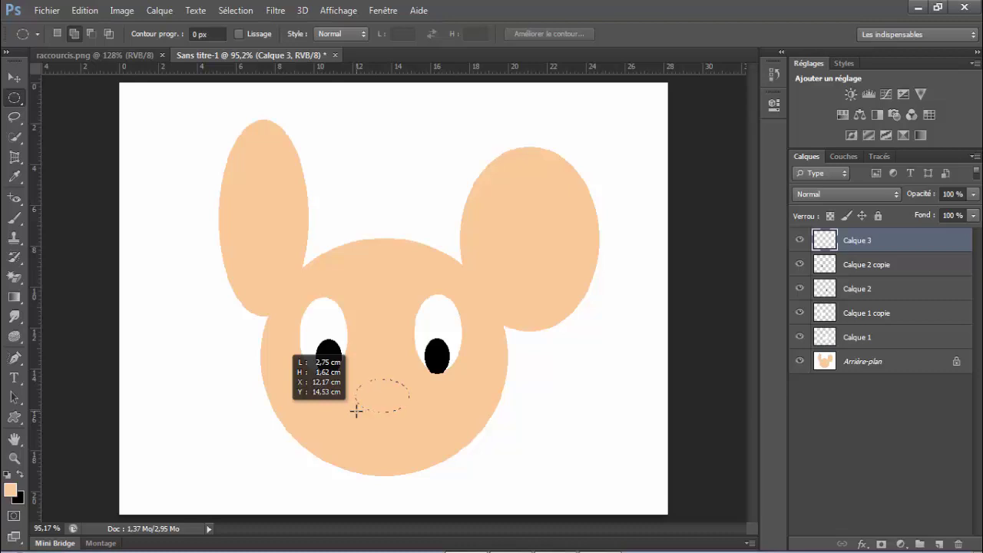
pyautogui.moveTo(355, 411); pyautogui.dragTo(356, 409)
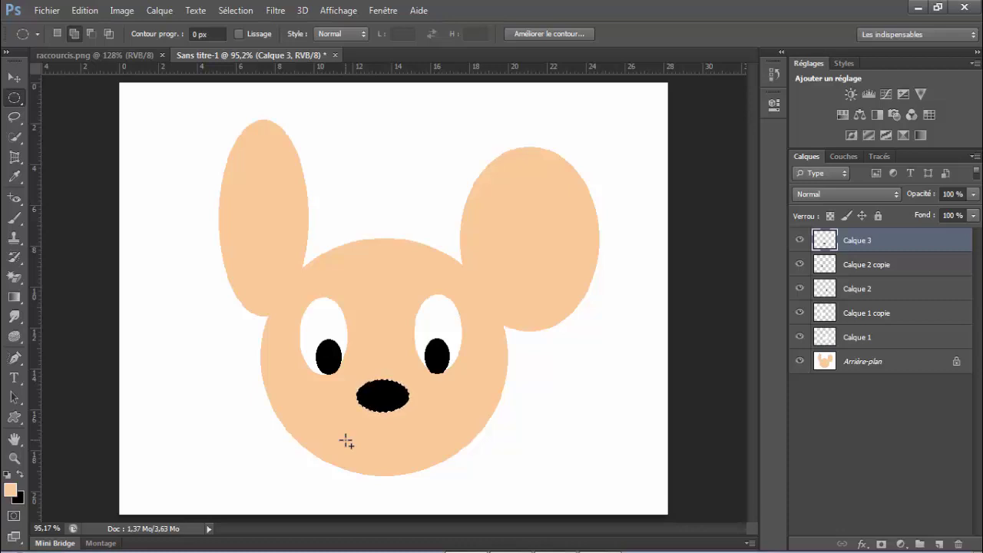
pyautogui.hotkey('ctrl', 'd')
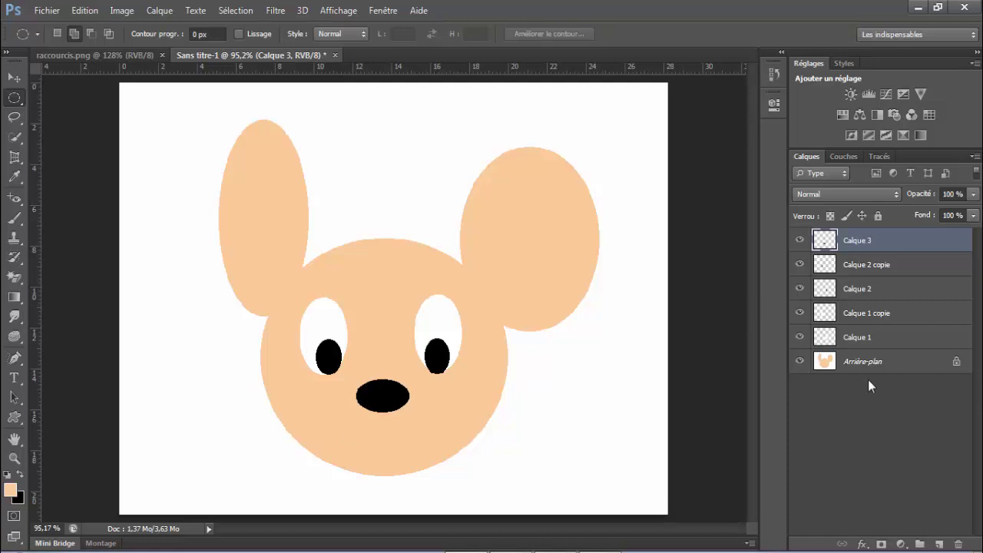
# On a new layer, draw a wide elliptical selection below the nose and subtract a larger ellipse from its upper part to leave a smile-shaped crescent
pyautogui.click(939, 545)
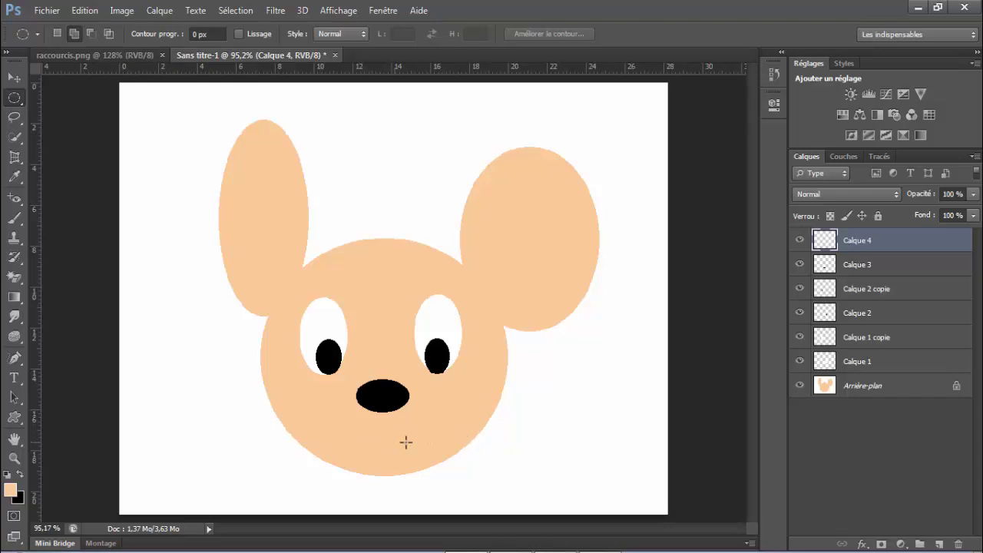
pyautogui.moveTo(439, 442); pyautogui.dragTo(316, 454)
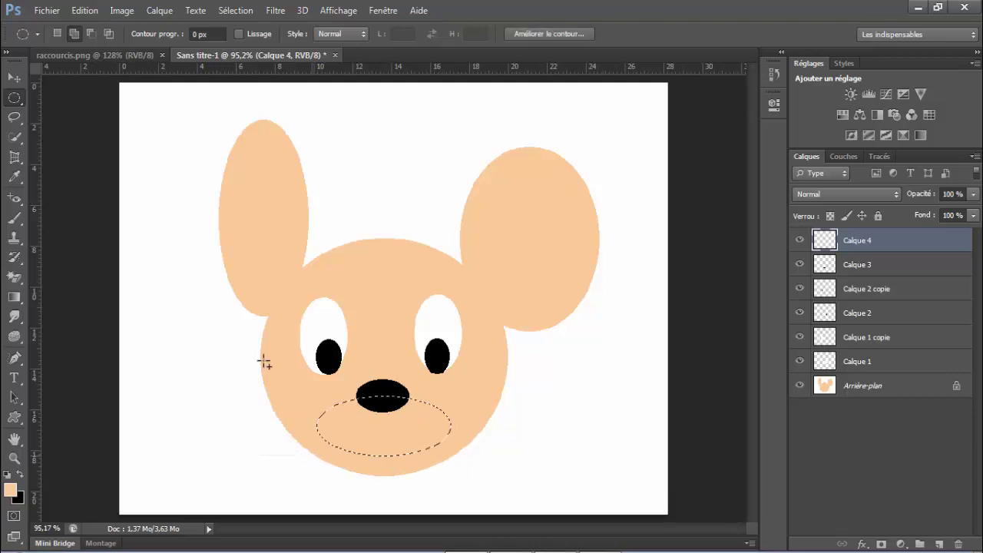
pyautogui.click(89, 33)
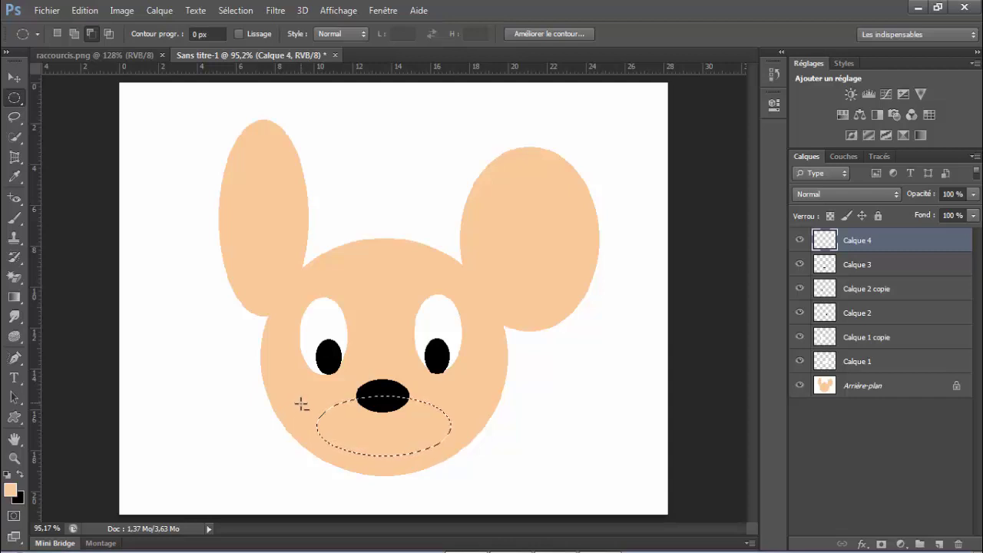
pyautogui.moveTo(302, 405); pyautogui.dragTo(471, 437)
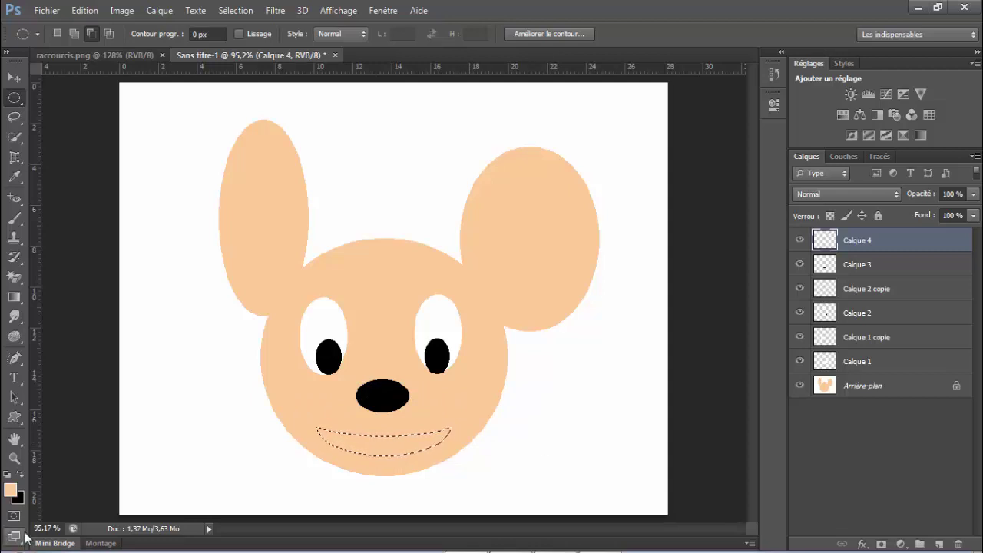
# Set the background colour to white (ffffff), fill the smile-shaped mouth selection with it and deselect
pyautogui.click(18, 498)
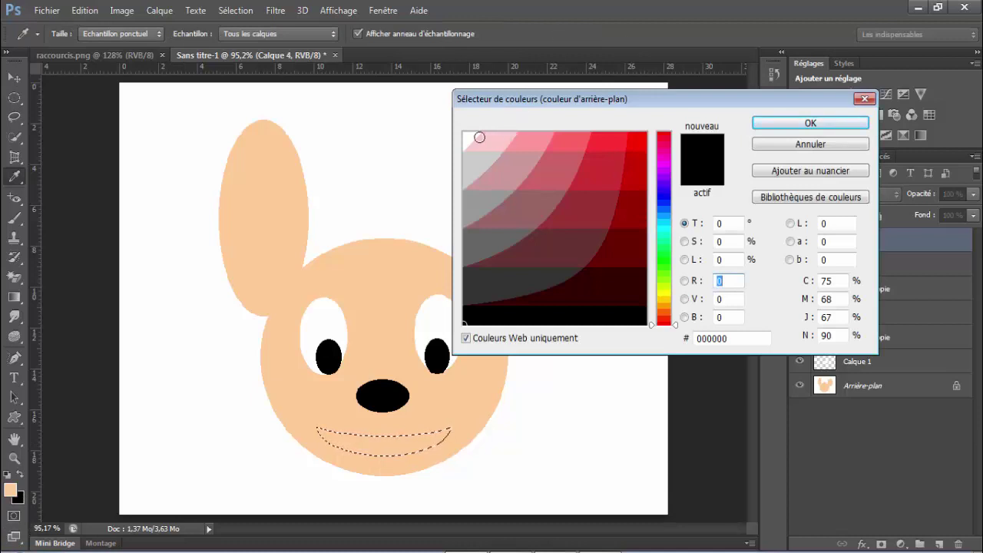
pyautogui.click(471, 137)
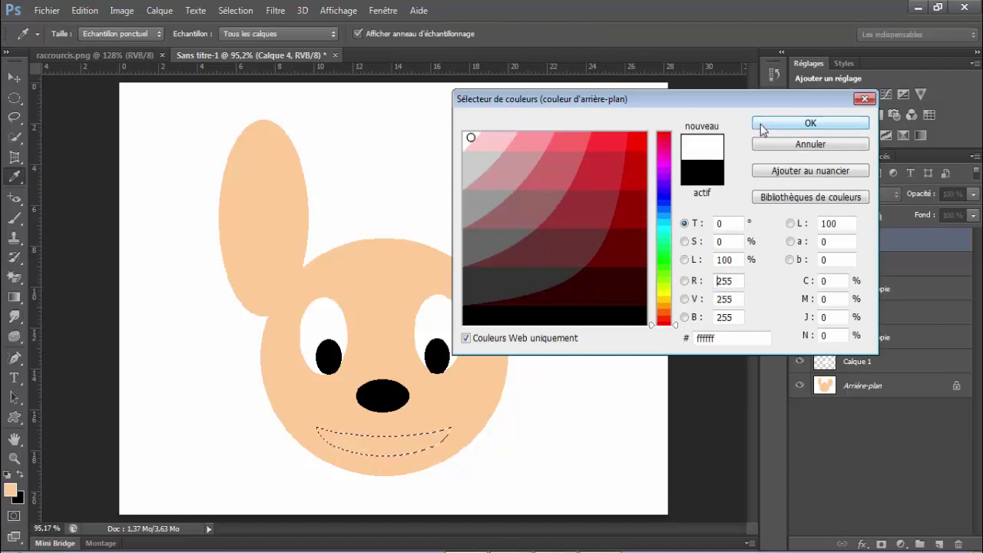
pyautogui.click(765, 129)
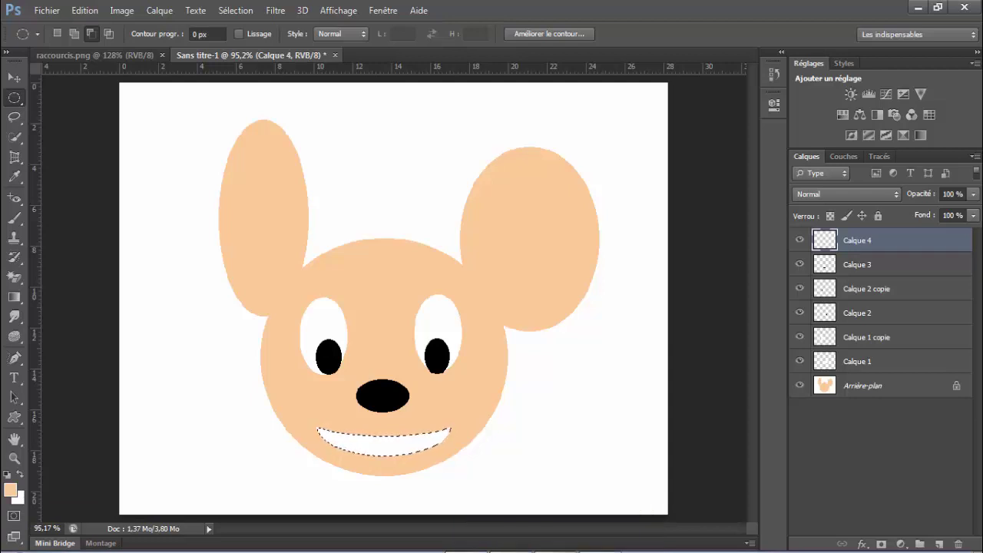
pyautogui.hotkey('ctrl', 'd')
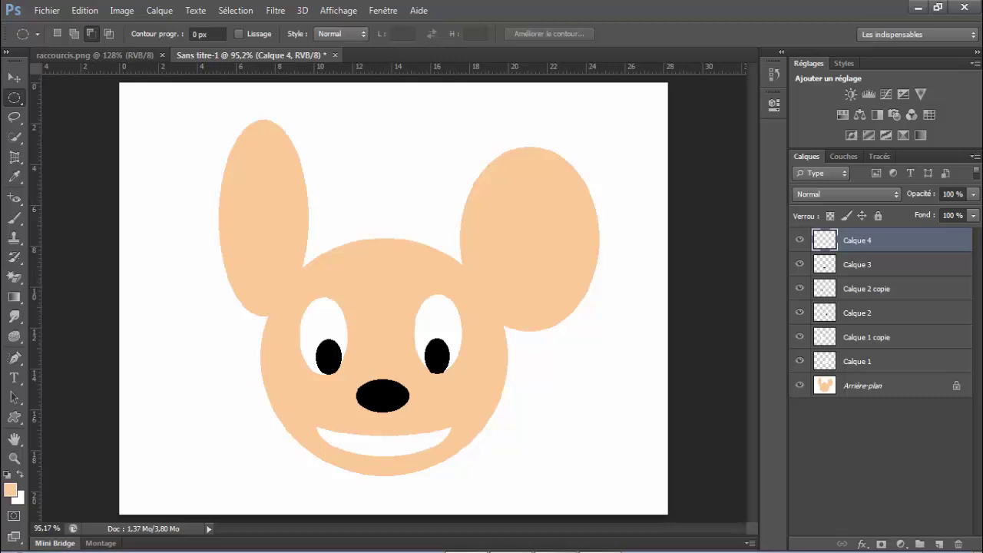
pyautogui.moveTo(555, 552)
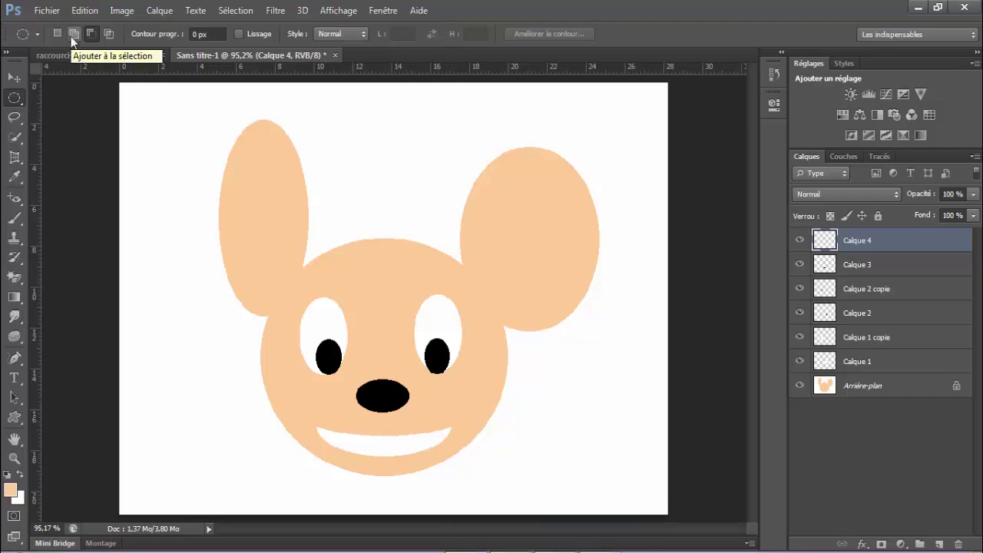